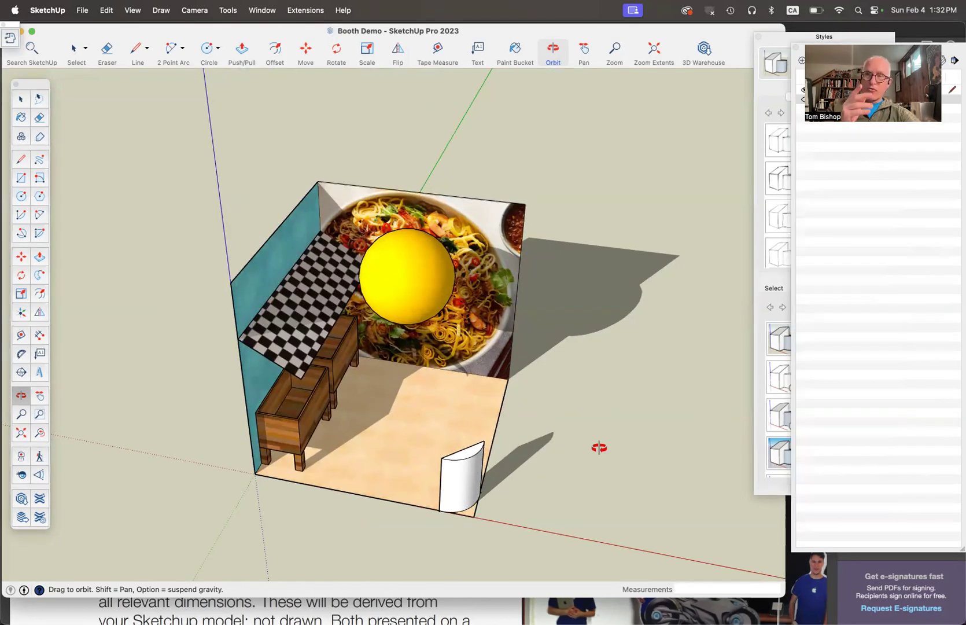
Switch to the project brief in Adobe Acrobat and highlight the required drawing scale in instruction 2.
key("super+Tab")
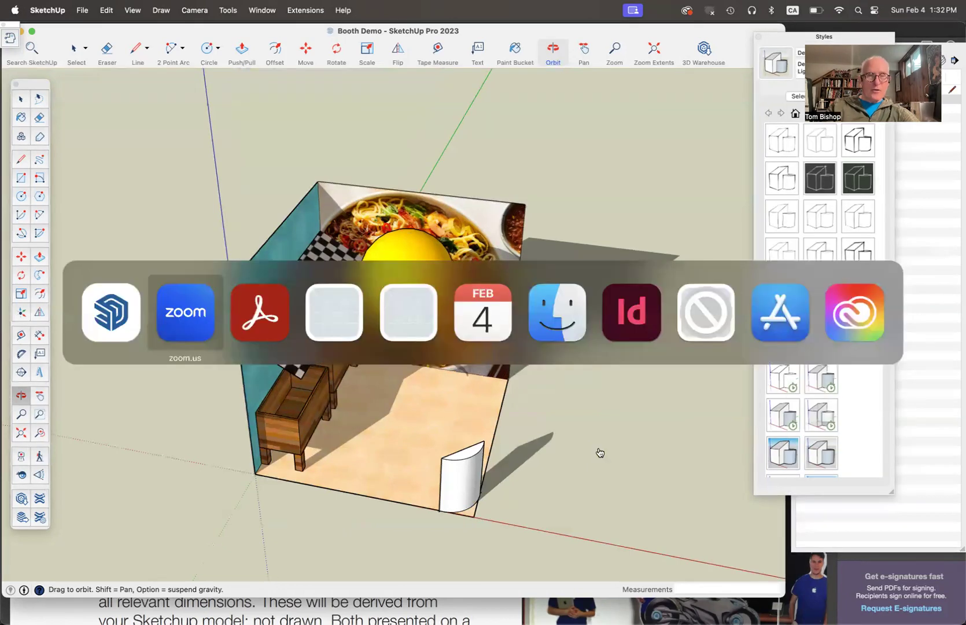
key("super+Tab")
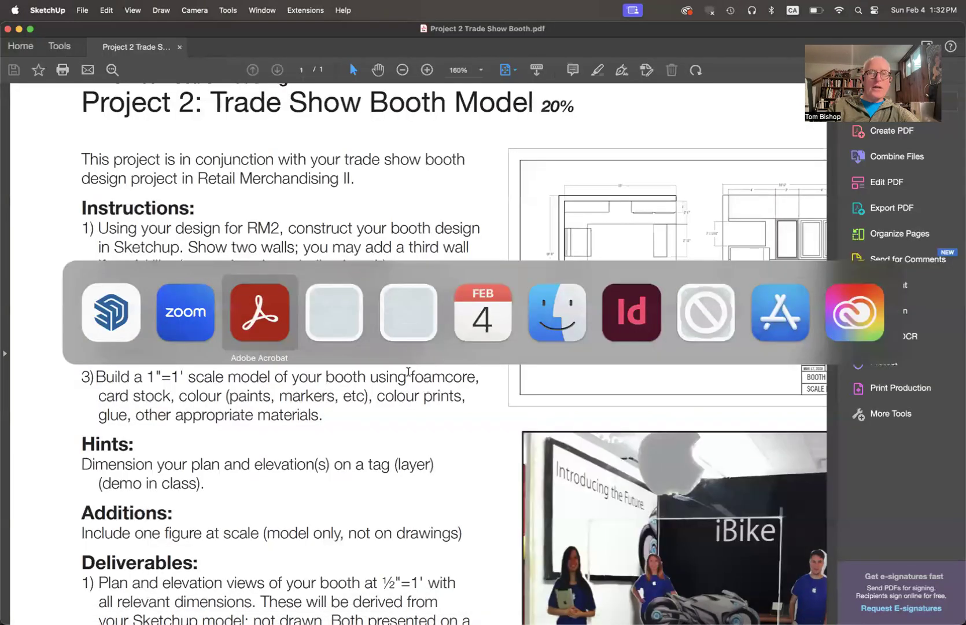
scroll(295, 375, "down", 1)
double_click(181, 318)
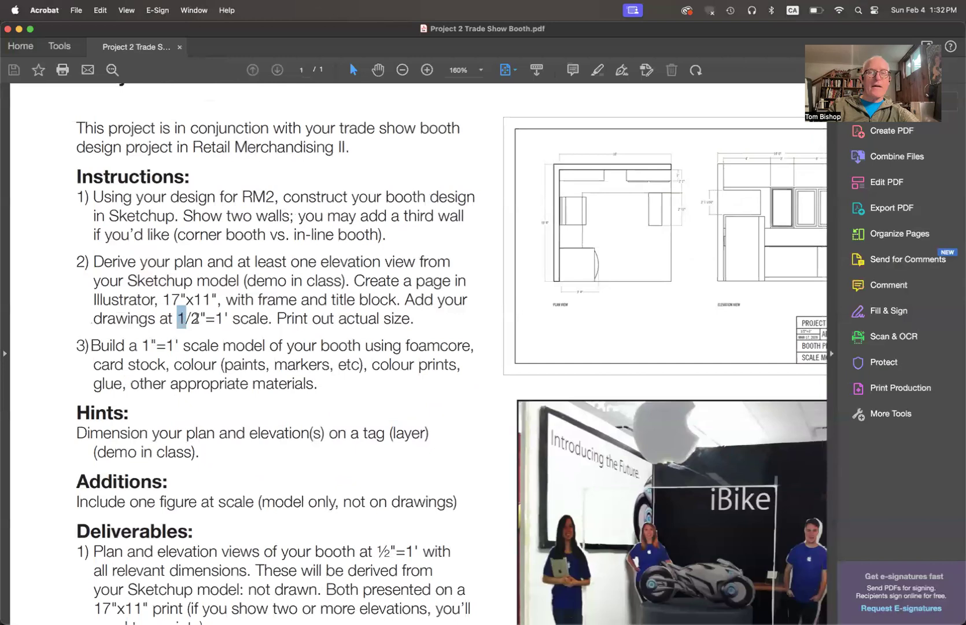
left_click_drag(222, 316, 226, 319)
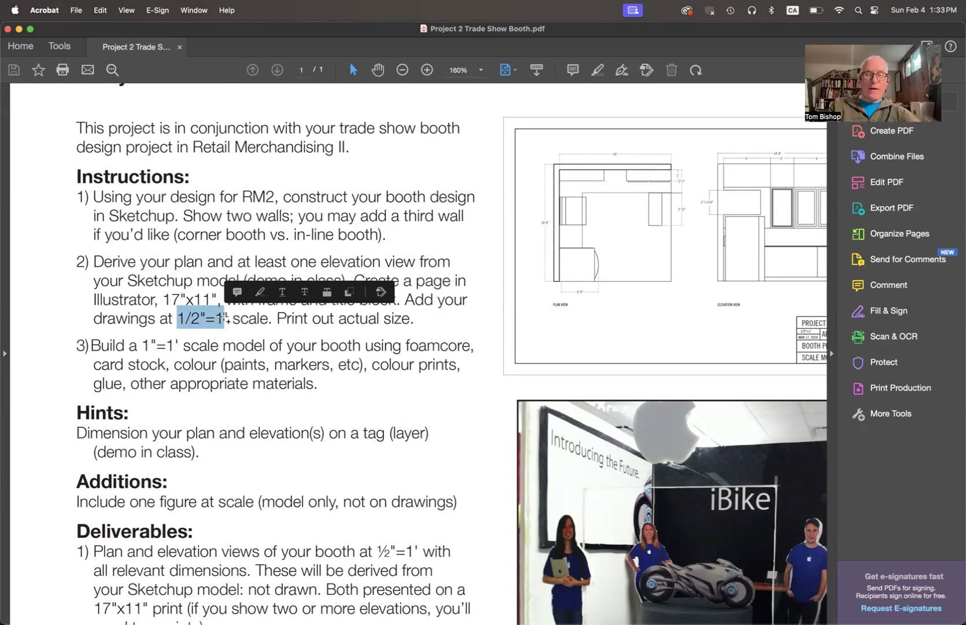
Switch back to SketchUp and show the booth model from the top in parallel projection.
key("super+Tab")
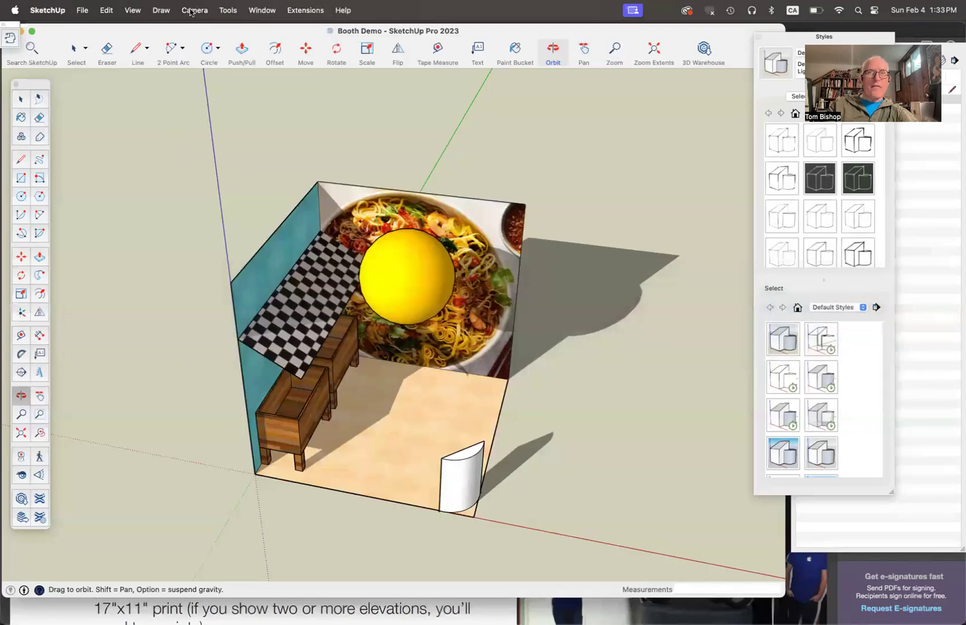
left_click(198, 11)
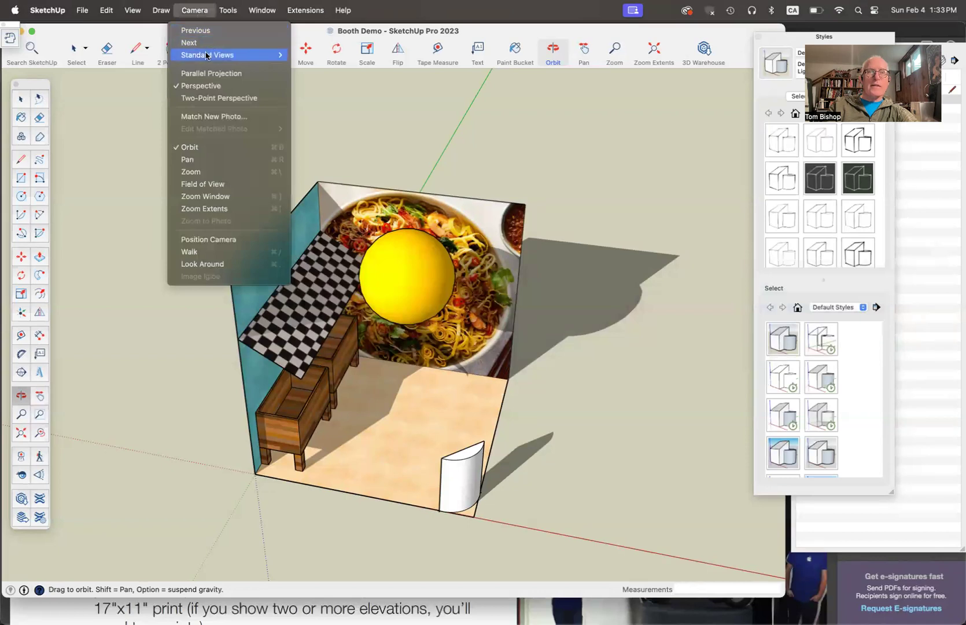
mouse_move(209, 55)
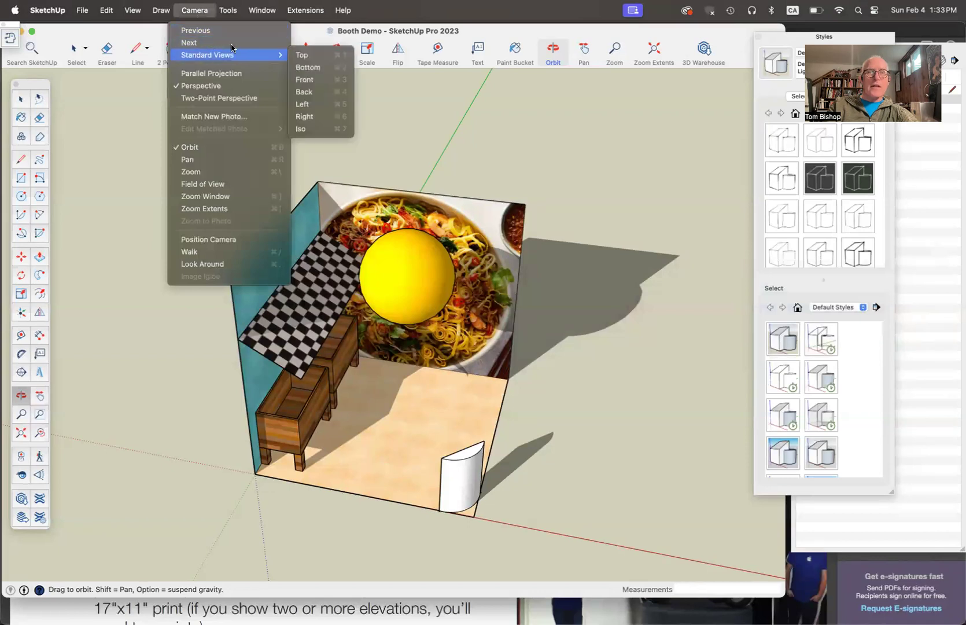
left_click(315, 55)
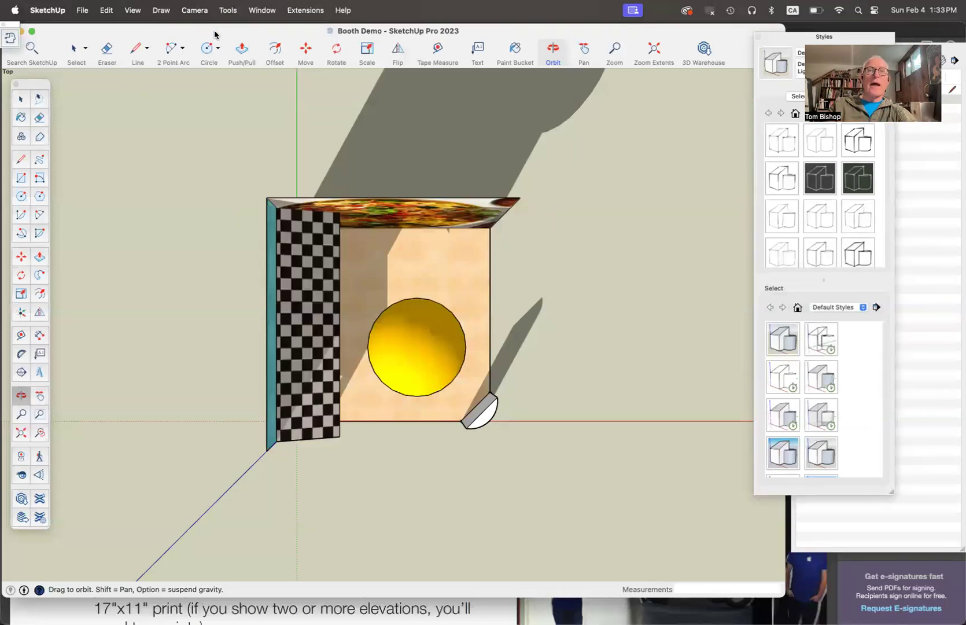
left_click(200, 13)
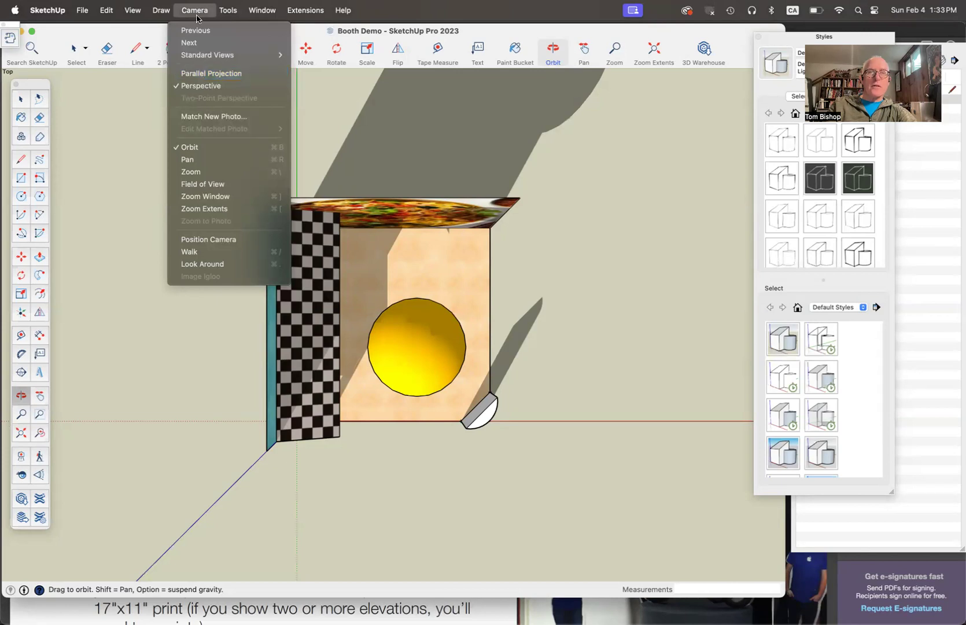
left_click(198, 76)
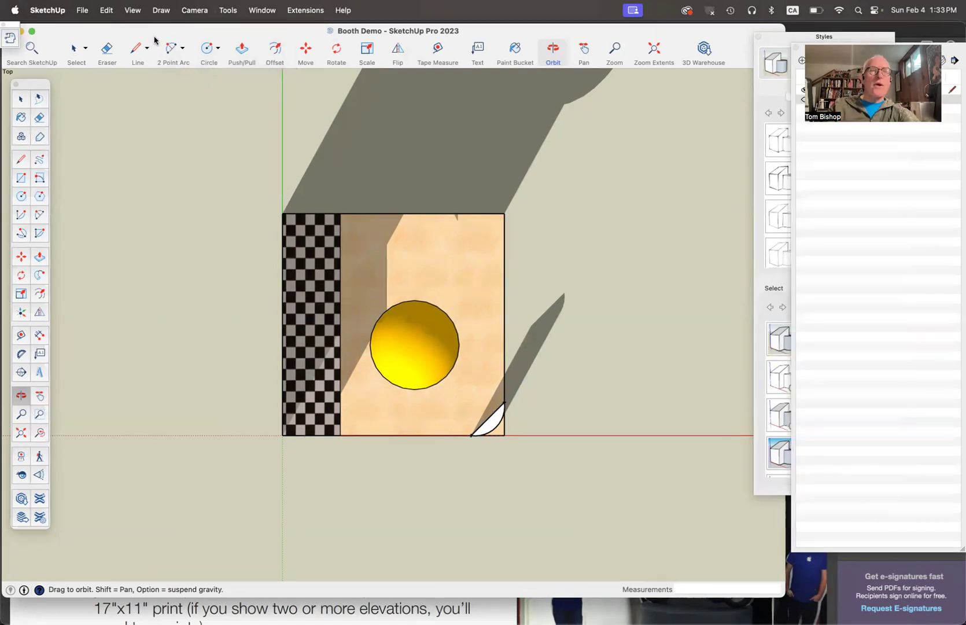
Export the top view as a 2D graphic in AutoCAD DXF format, named Booth Demo2, in the P2 W2024 folder.
left_click(83, 11)
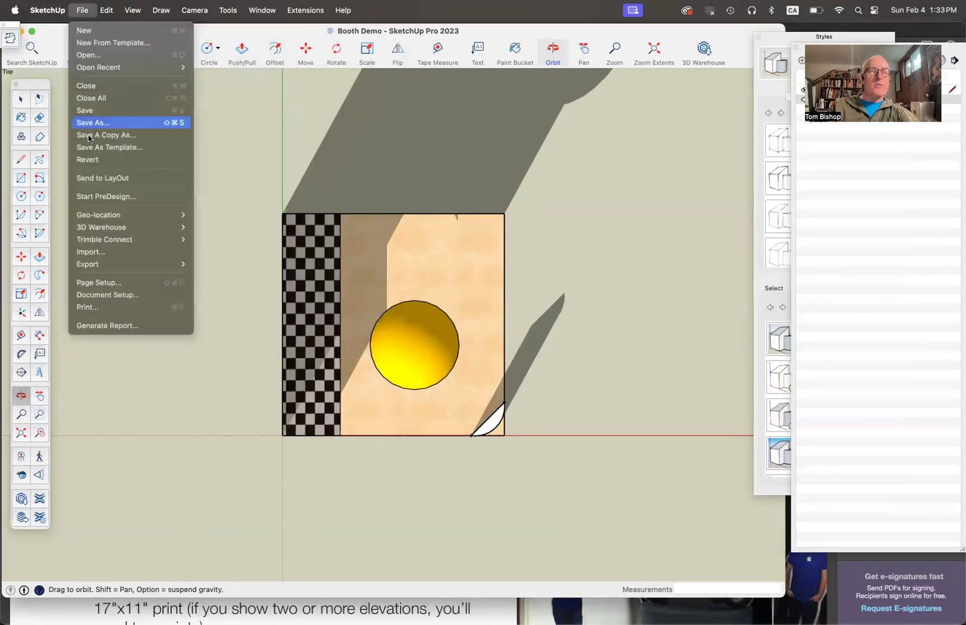
mouse_move(98, 264)
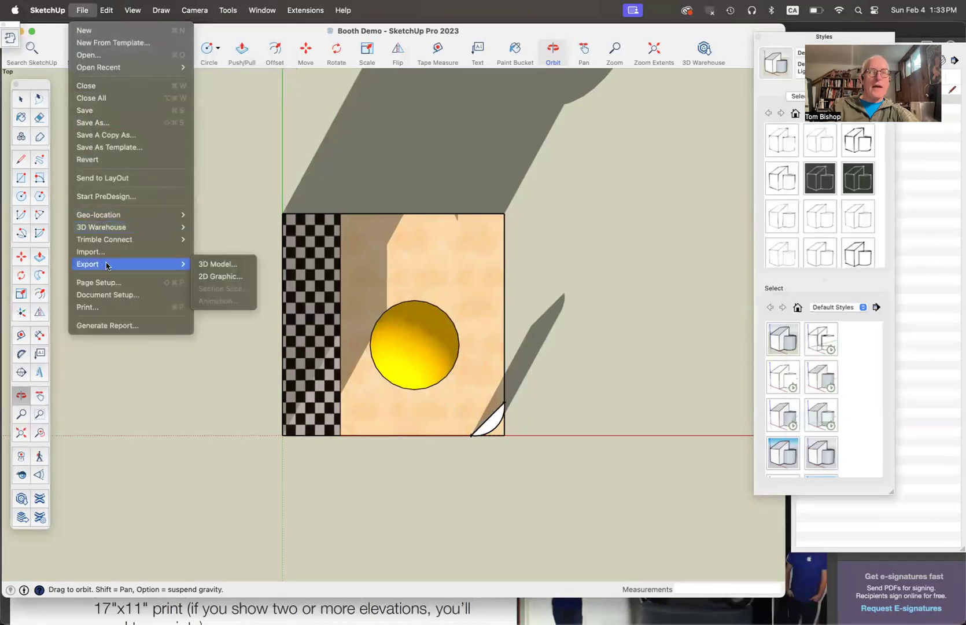
left_click(224, 277)
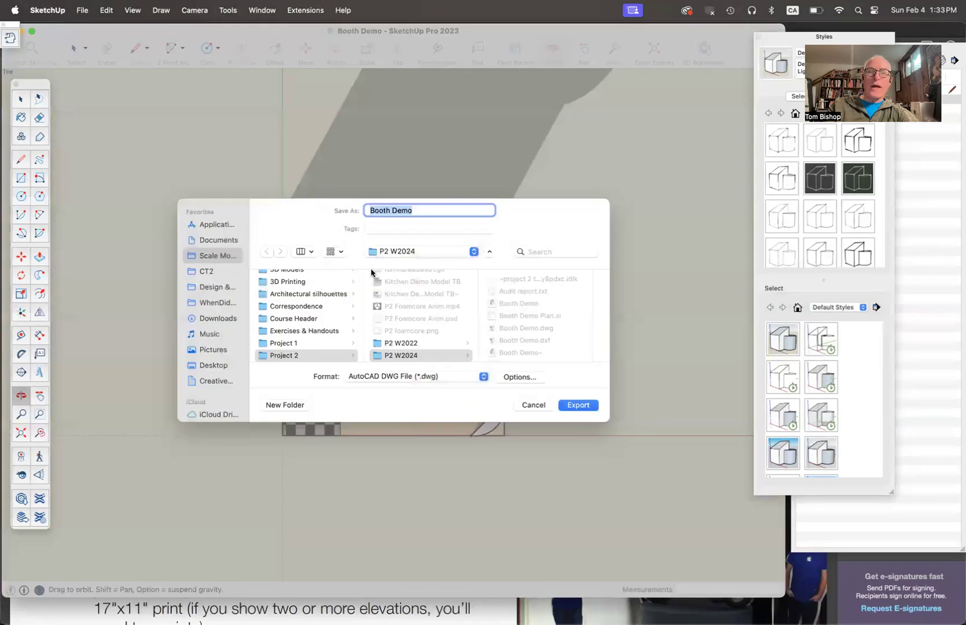
left_click(433, 379)
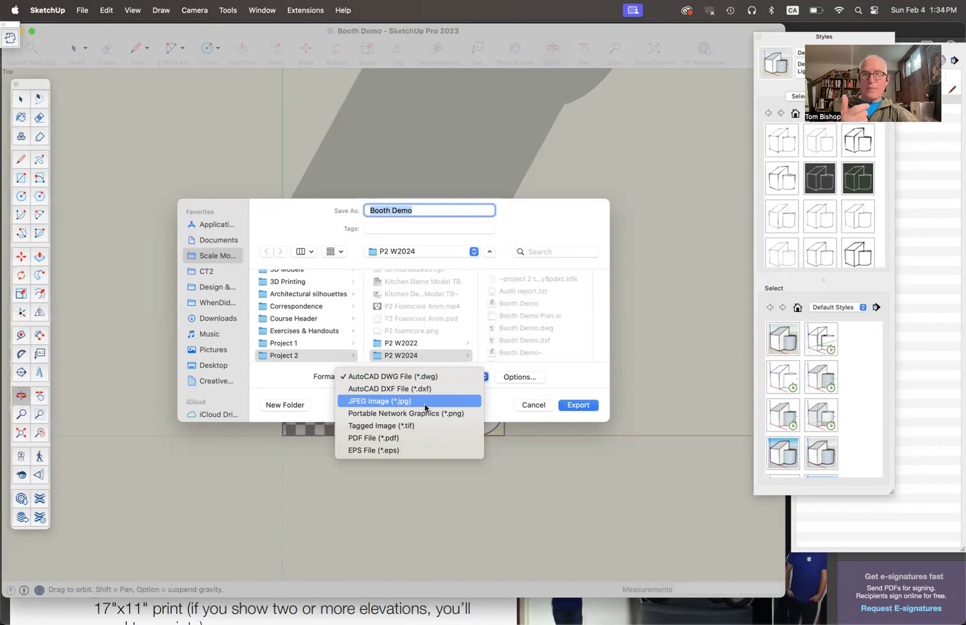
left_click(398, 386)
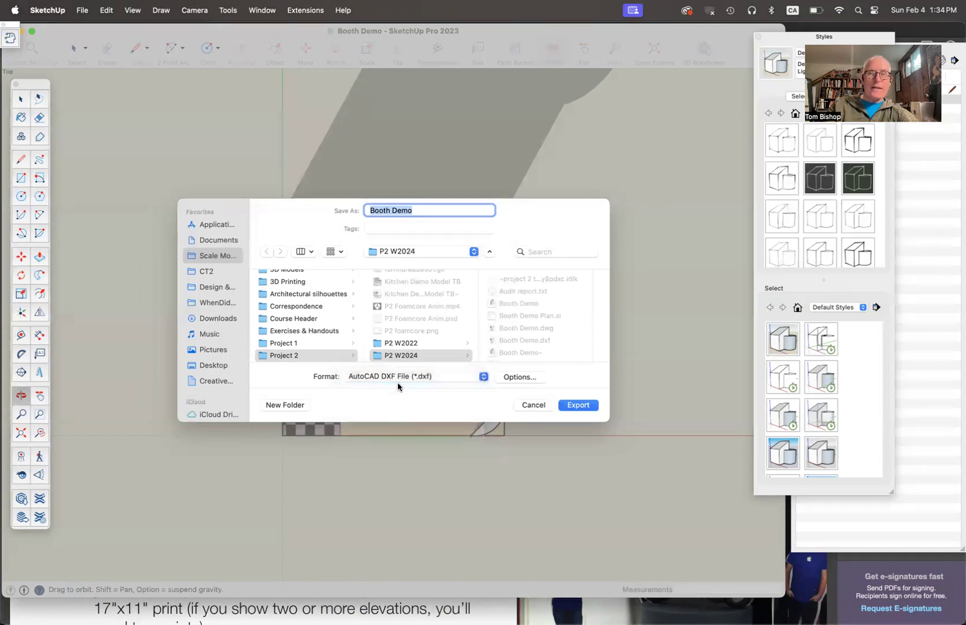
left_click(417, 212)
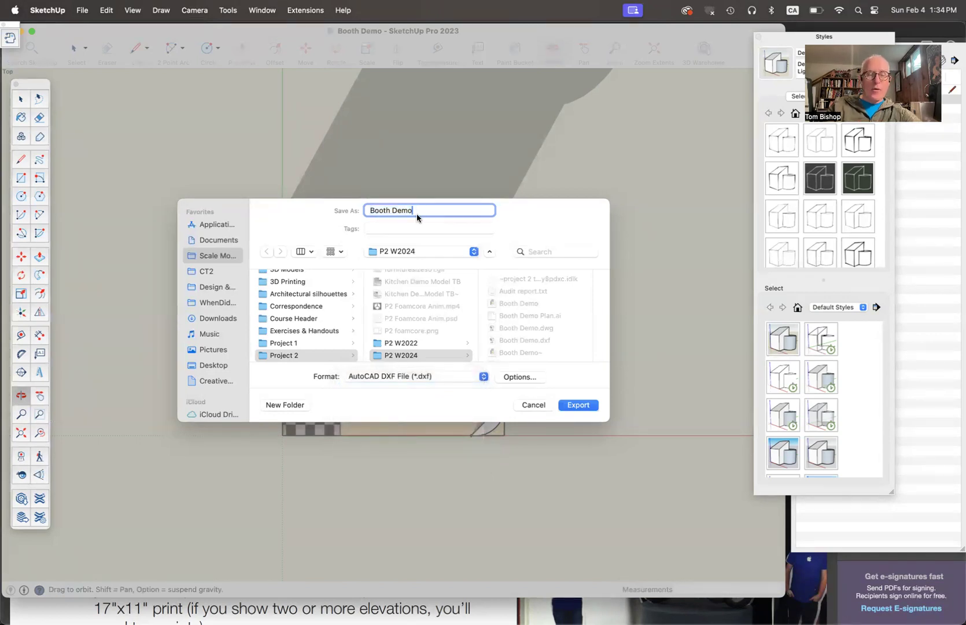
type("2")
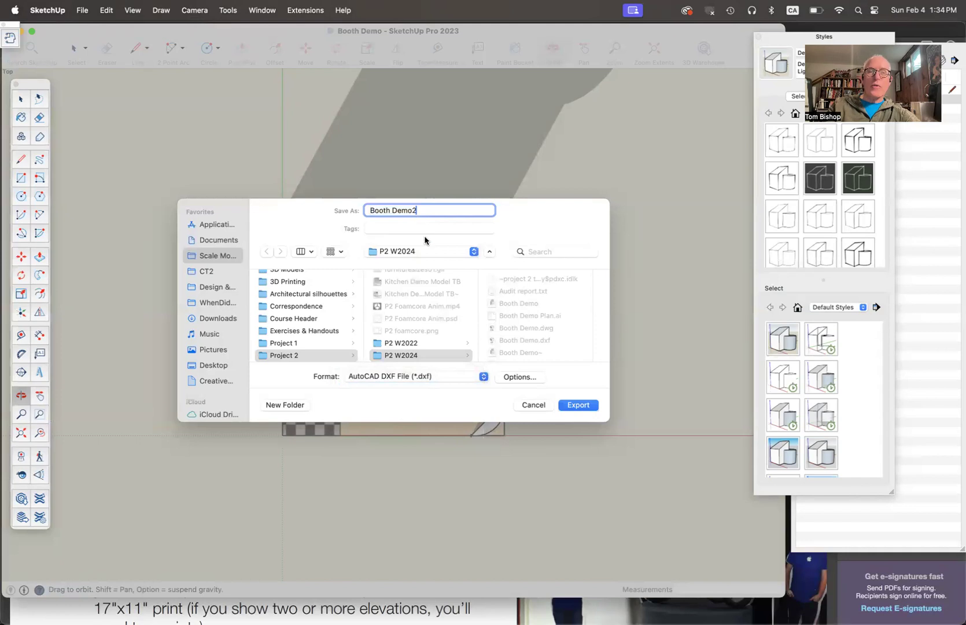
left_click(579, 406)
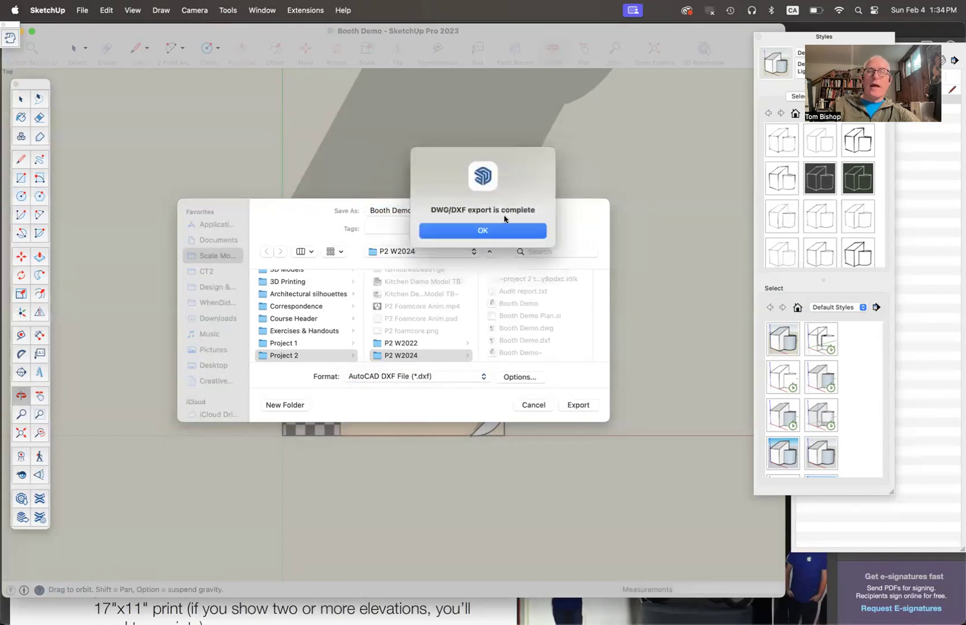
left_click(501, 231)
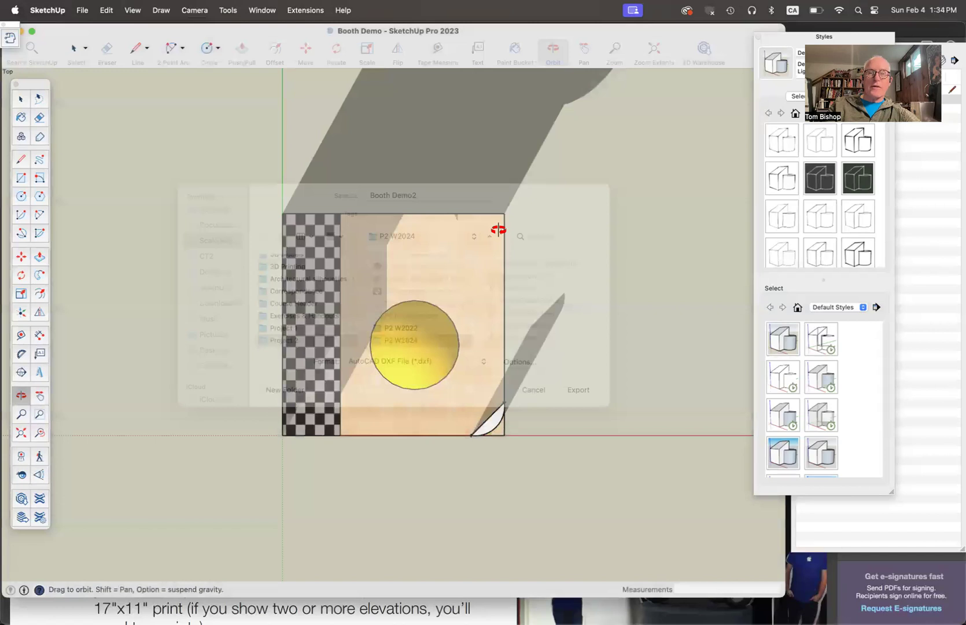
Switch to Illustrator and open Booth Demo2.dxf from the P2 W2024 folder.
key("super+Tab")
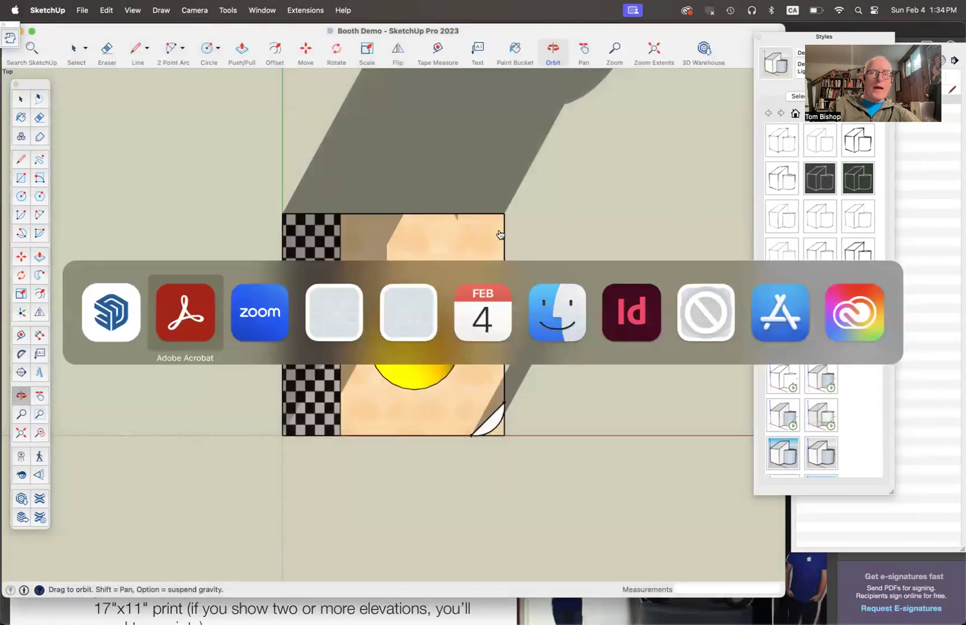
key("super+Tab")
key("super+Tab")
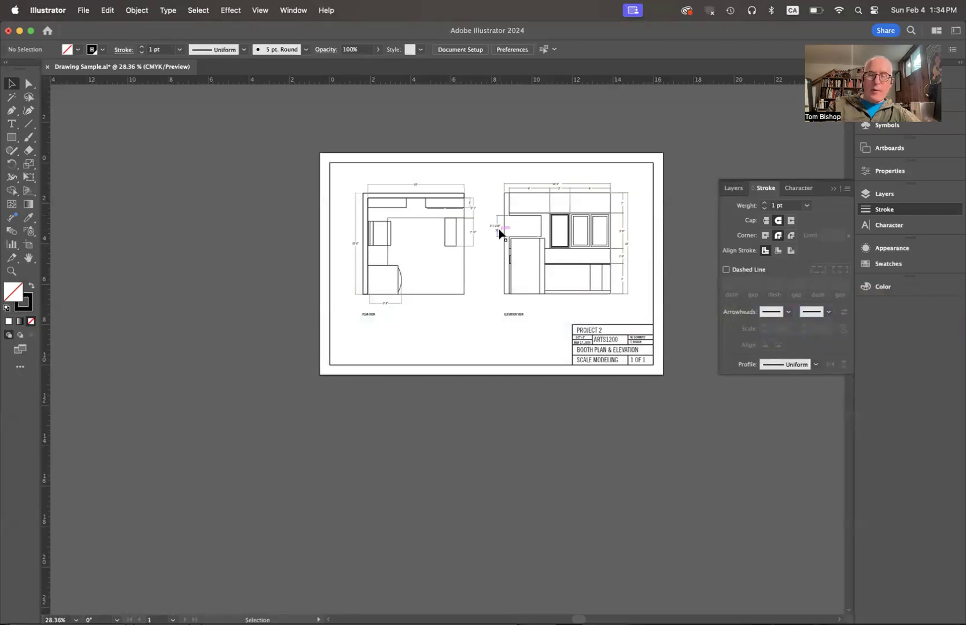
left_click(84, 11)
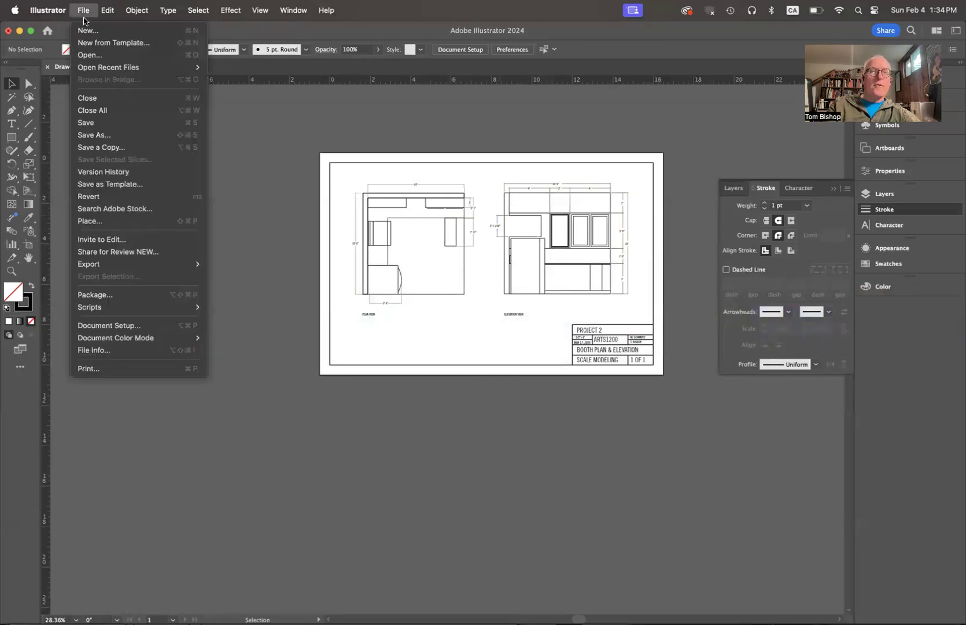
left_click(96, 58)
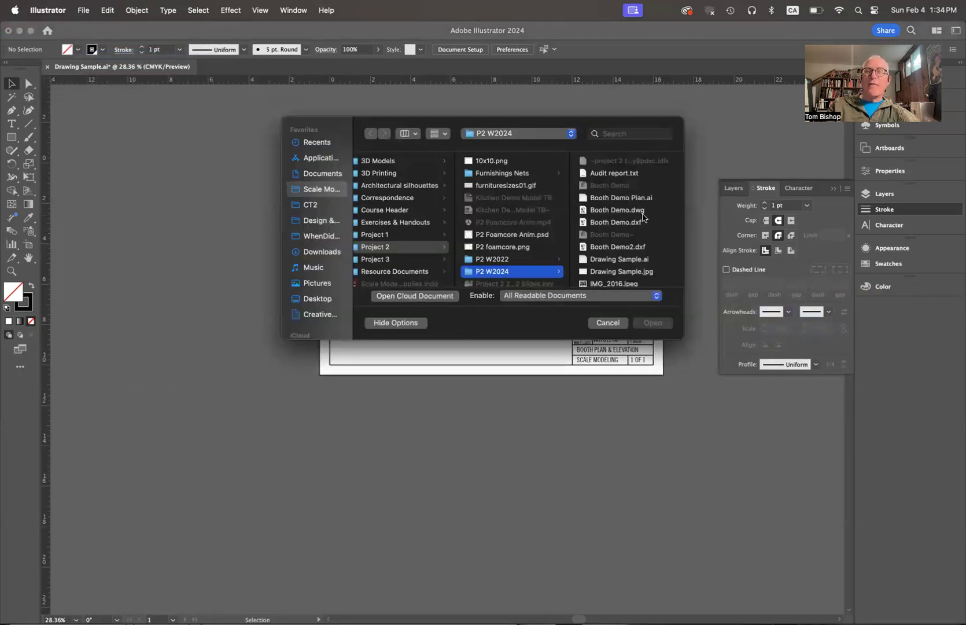
left_click(631, 250)
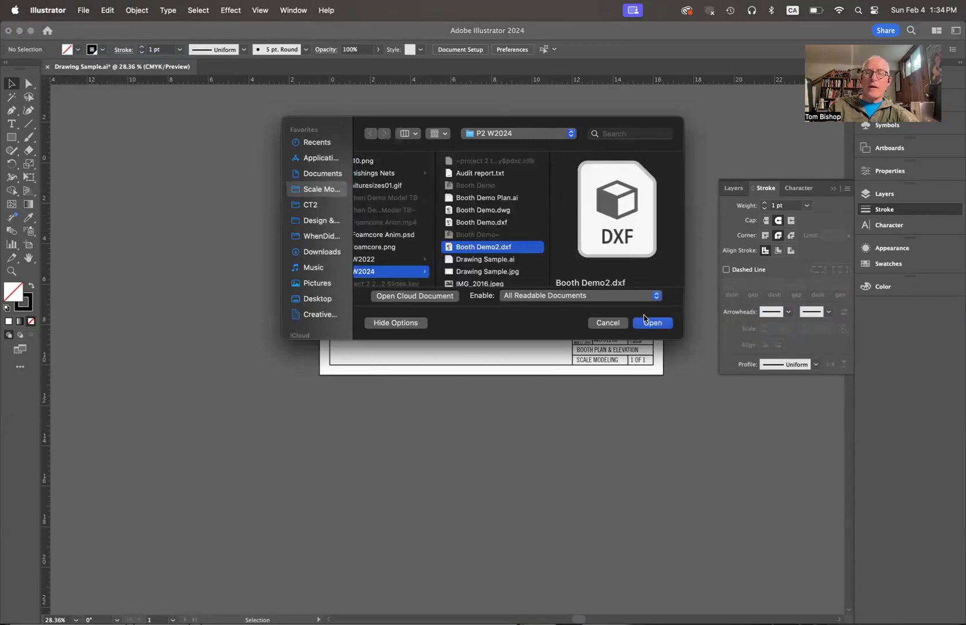
left_click(651, 323)
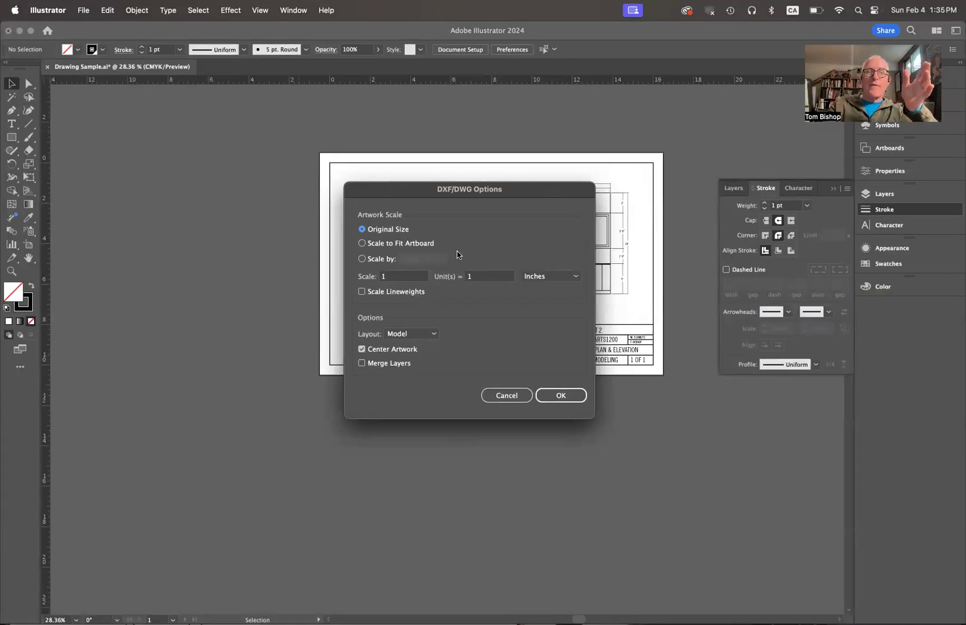
Import the DXF artwork at a scale of 24 units = 1 inch.
double_click(388, 277)
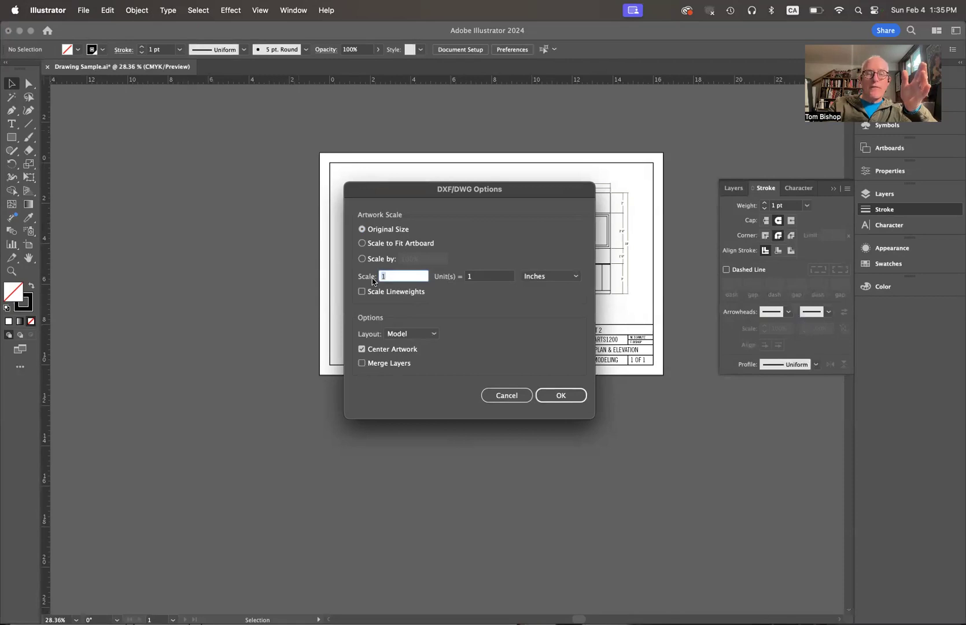
type("24")
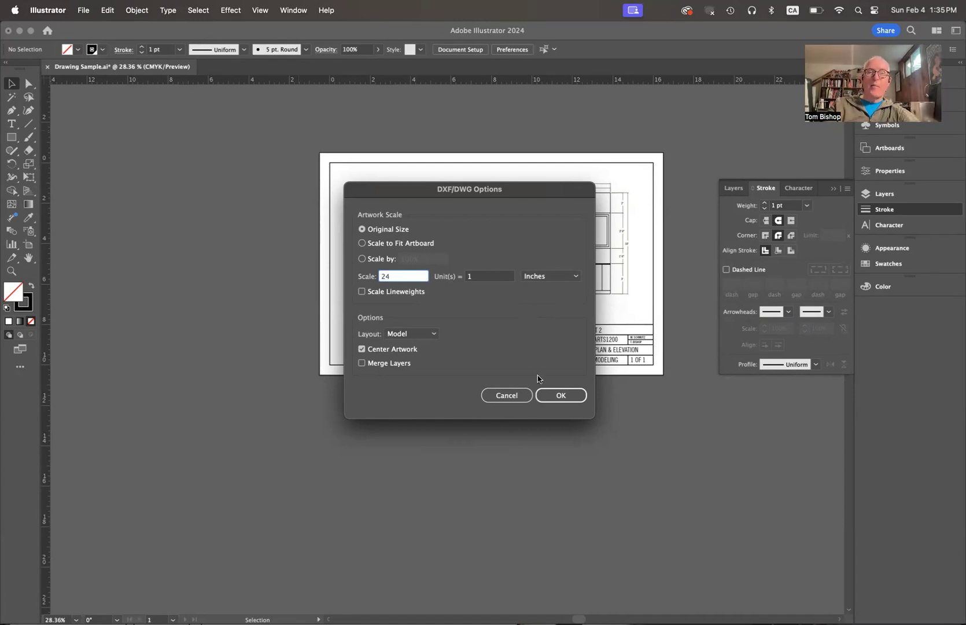
left_click(561, 395)
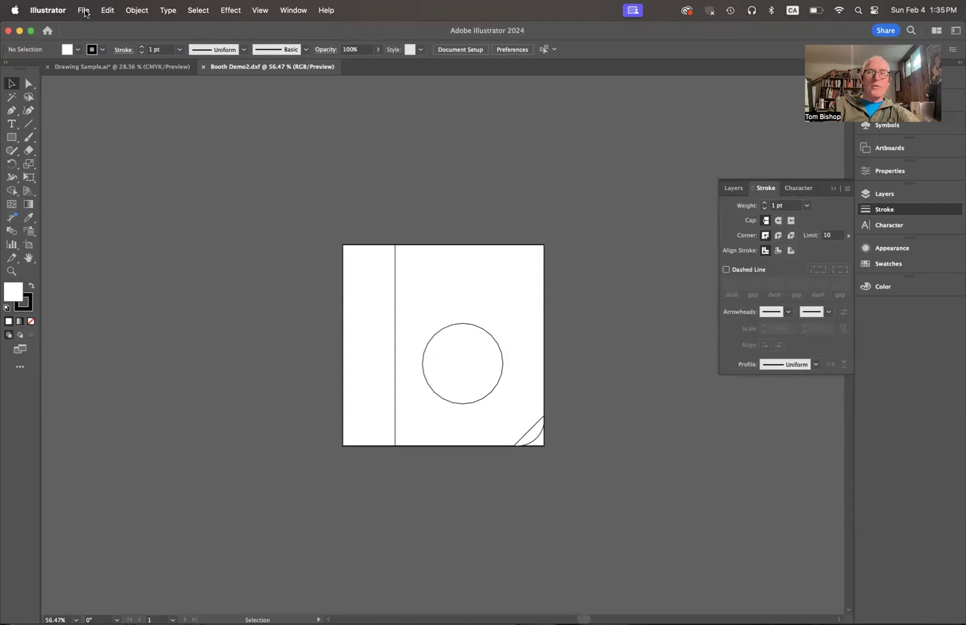
Switch to SketchUp and make the Dimensions tag visible over the booth's top view.
key("super")
key("super+Tab")
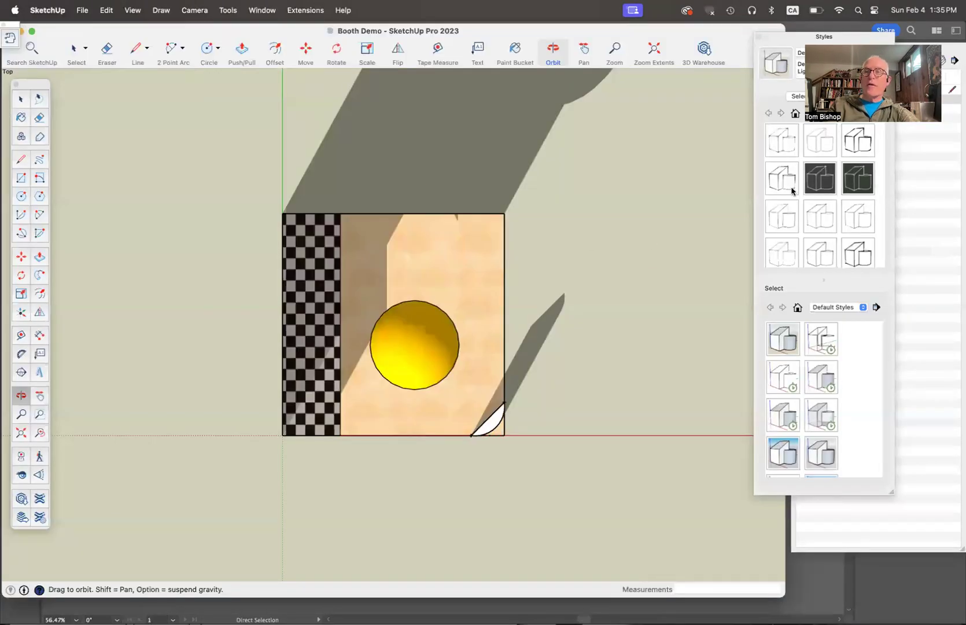
left_click_drag(880, 34, 835, 230)
left_click(806, 100)
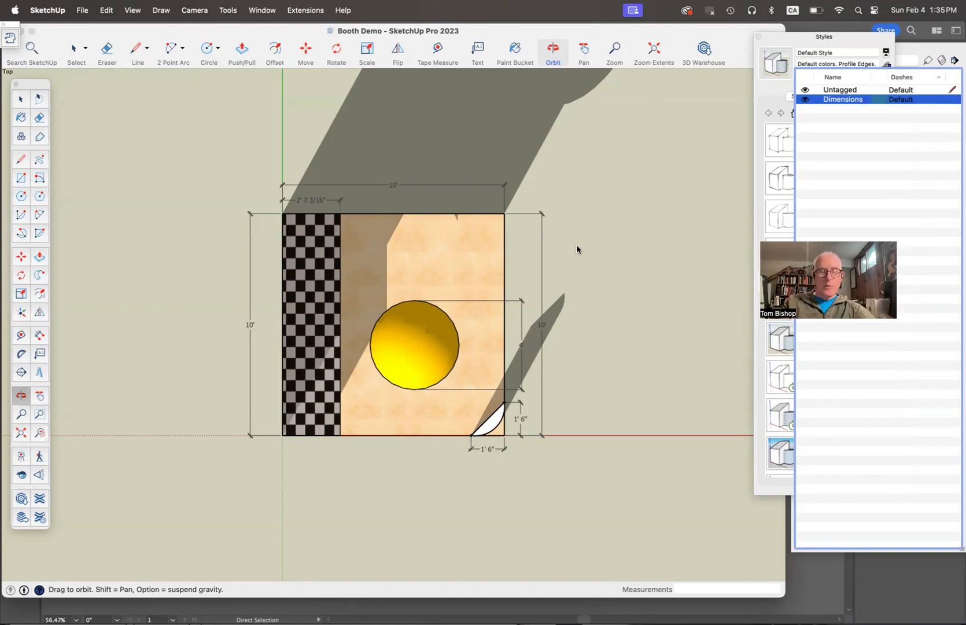
Switch back to Illustrator and check the artboard size of the imported booth plan.
key("super+Tab")
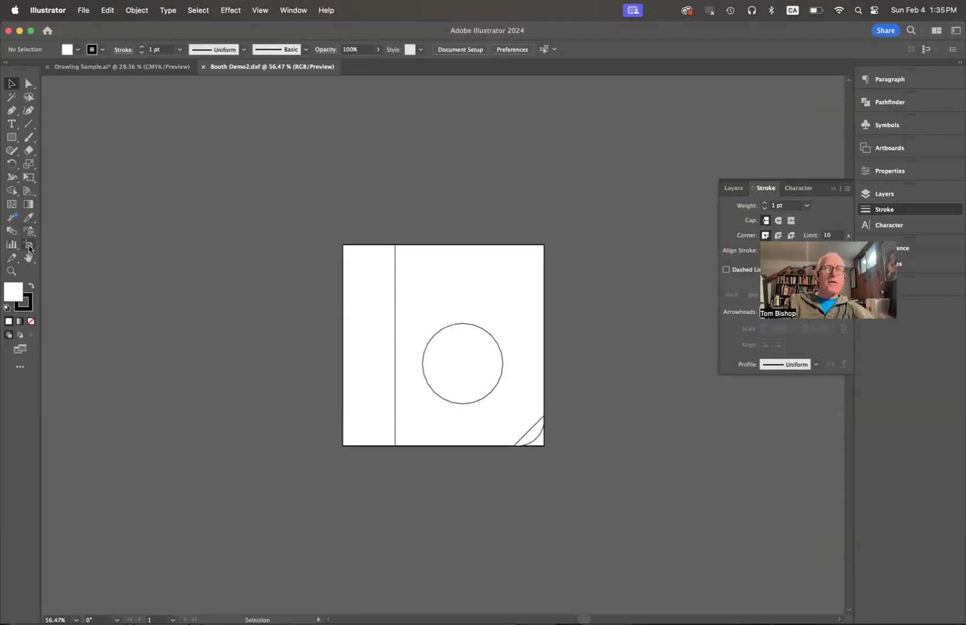
left_click(28, 244)
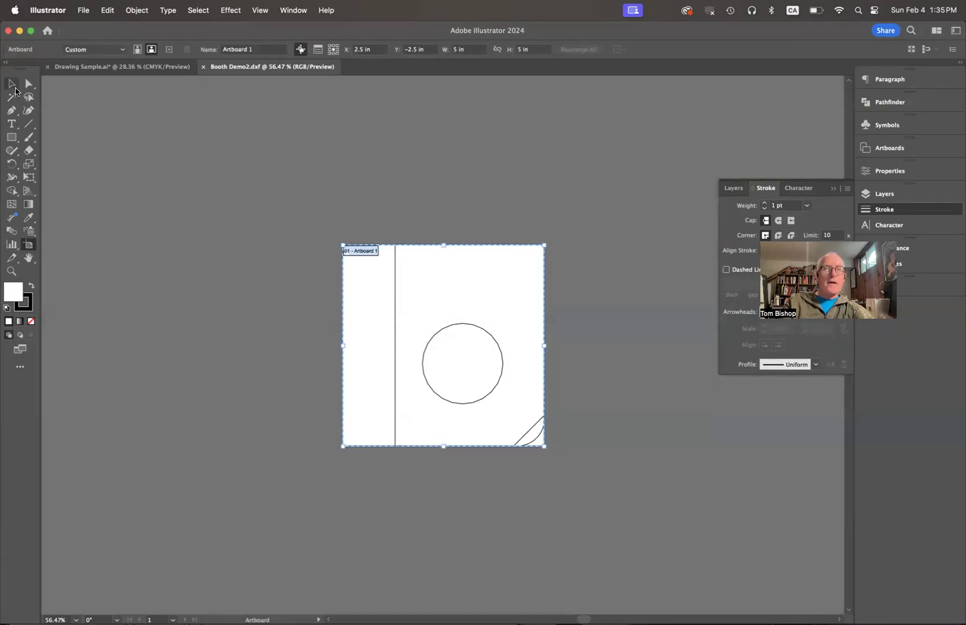
left_click(12, 84)
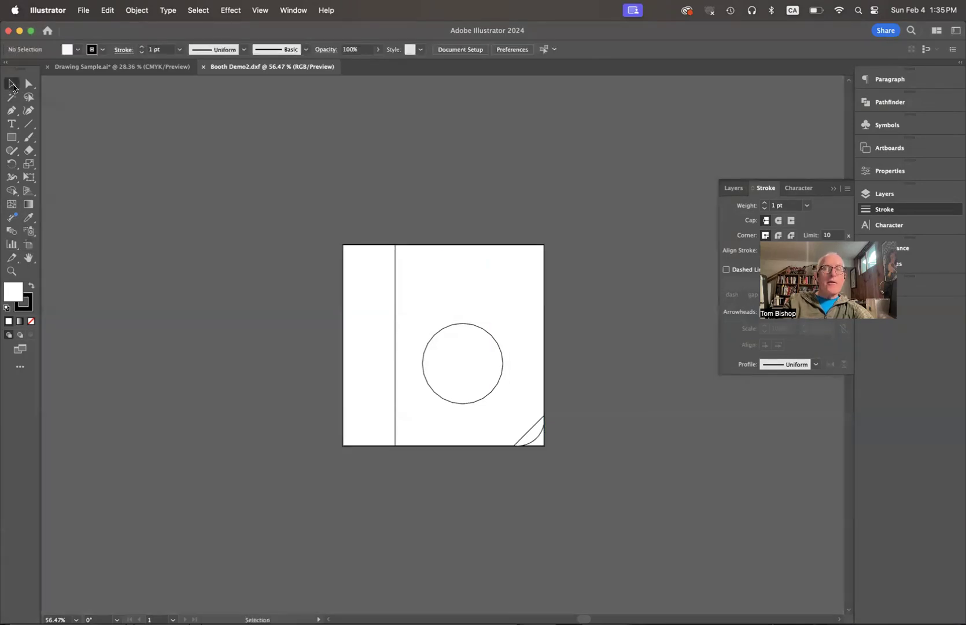
Set the stroke weight of all the booth plan's linework to 1 pt.
left_click(473, 248)
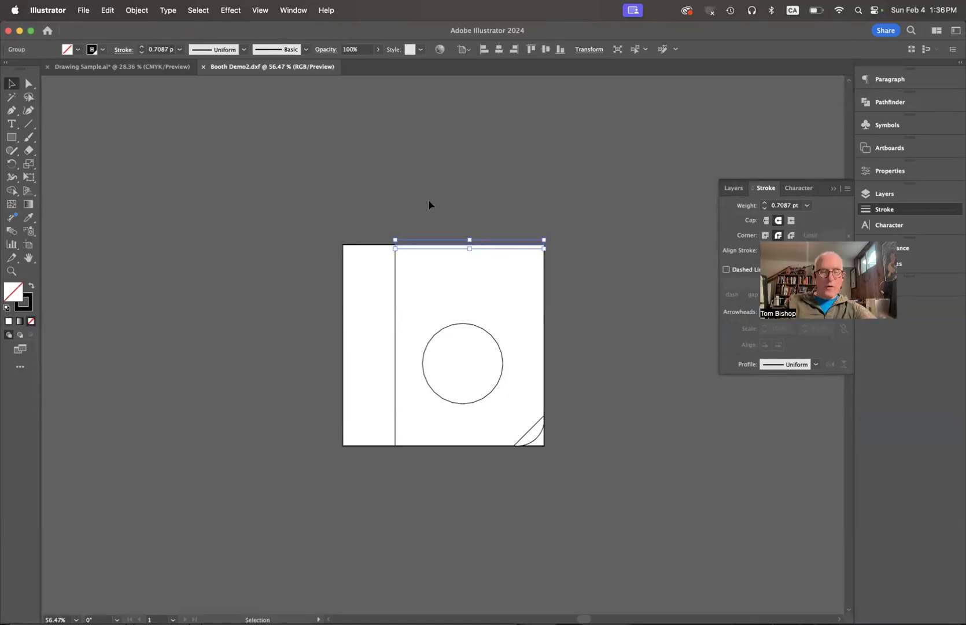
key("super+a")
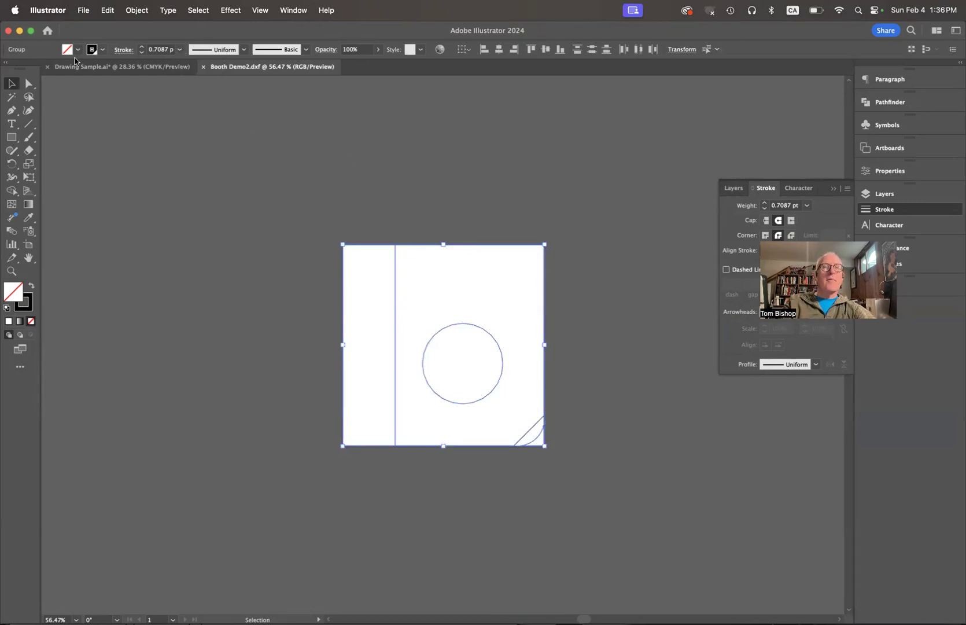
left_click(180, 50)
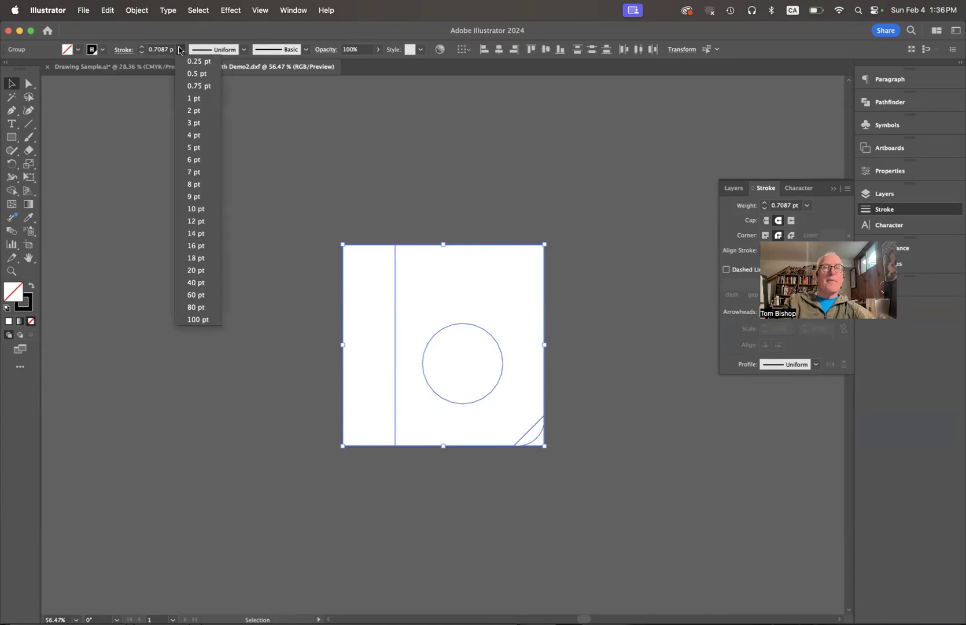
left_click(196, 100)
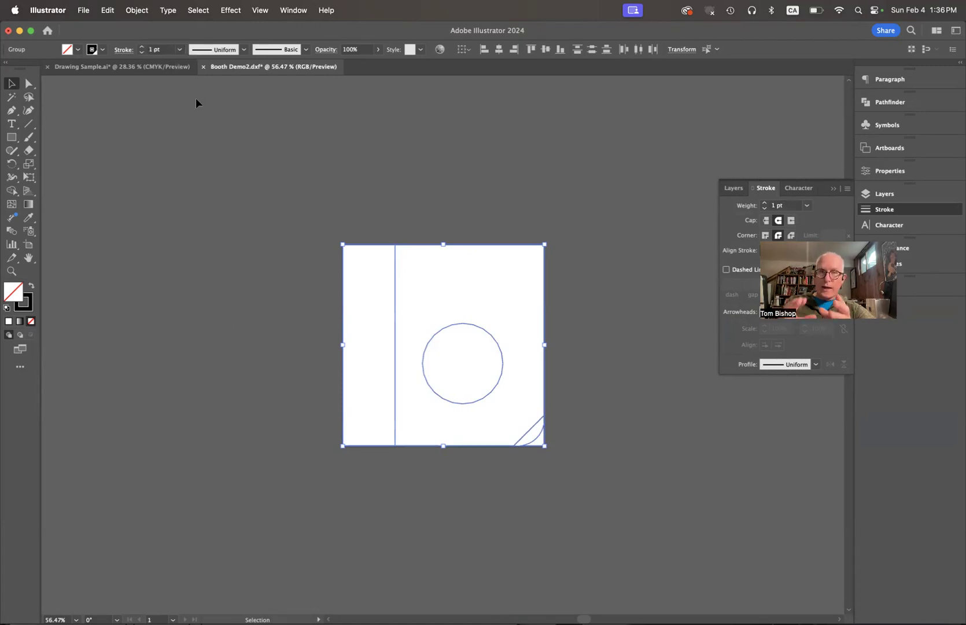
left_click(363, 194)
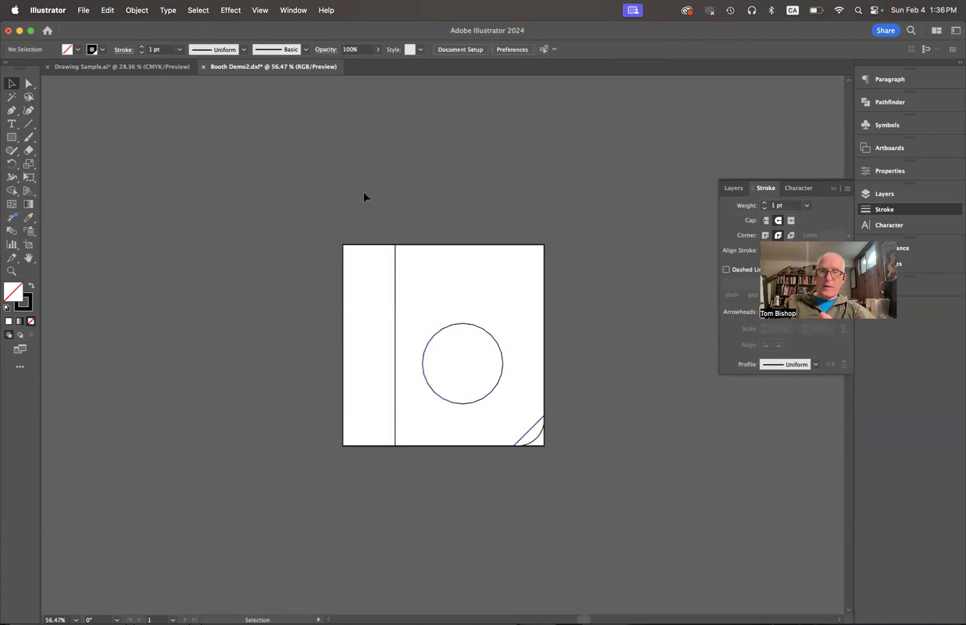
Set the stroke weight of the booth's outer perimeter lines on all four sides to 2 pt.
left_click(448, 247)
left_click(544, 299, "shift")
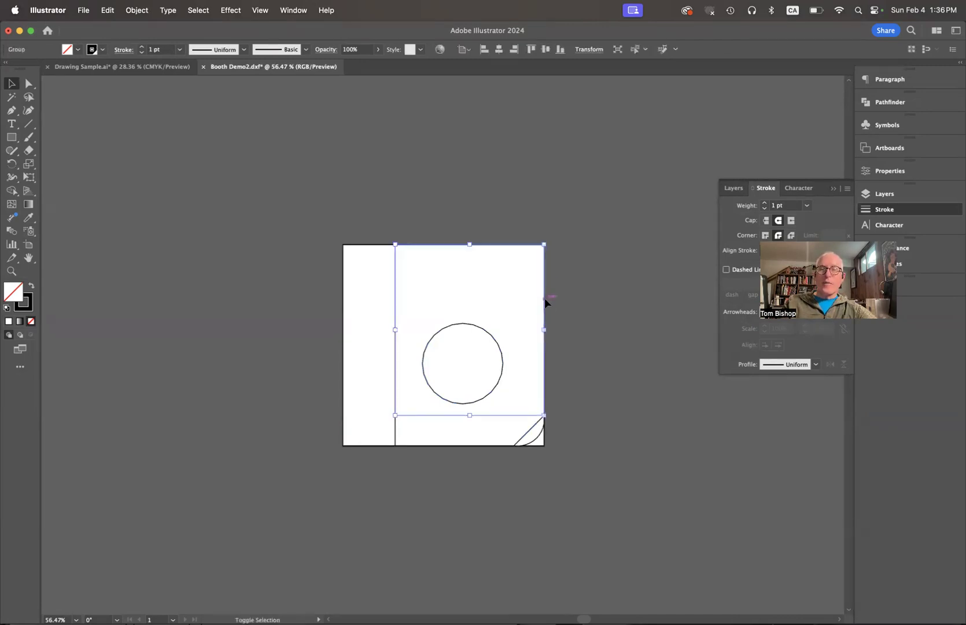
left_click(468, 446, "shift")
left_click(342, 397, "shift")
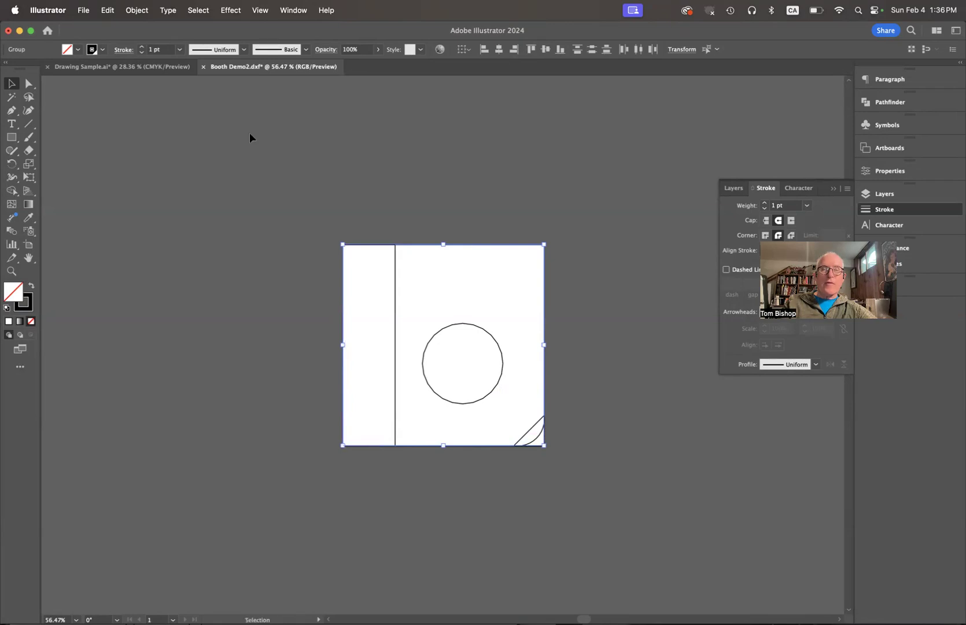
left_click(179, 50)
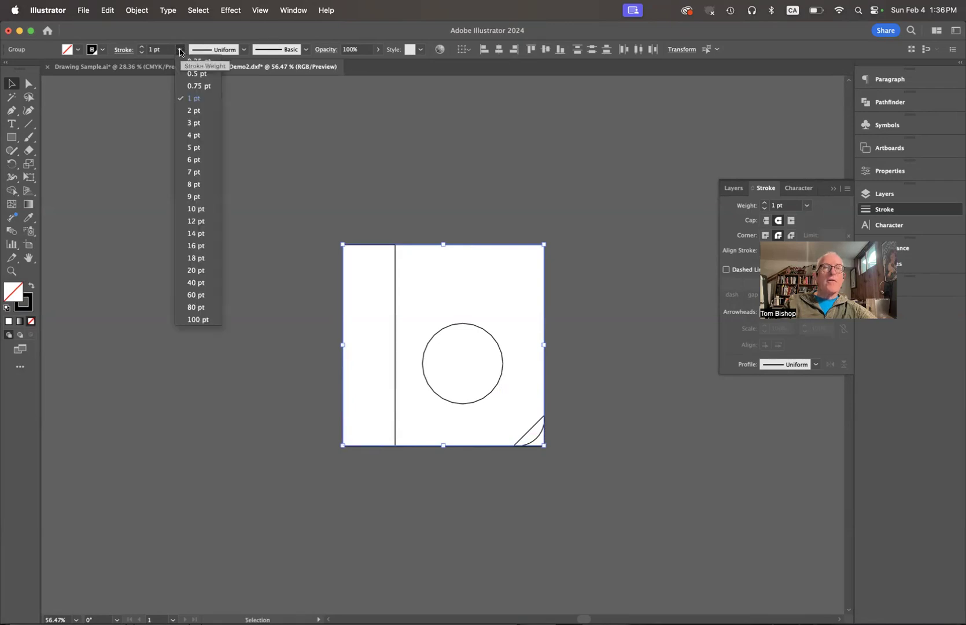
left_click(194, 111)
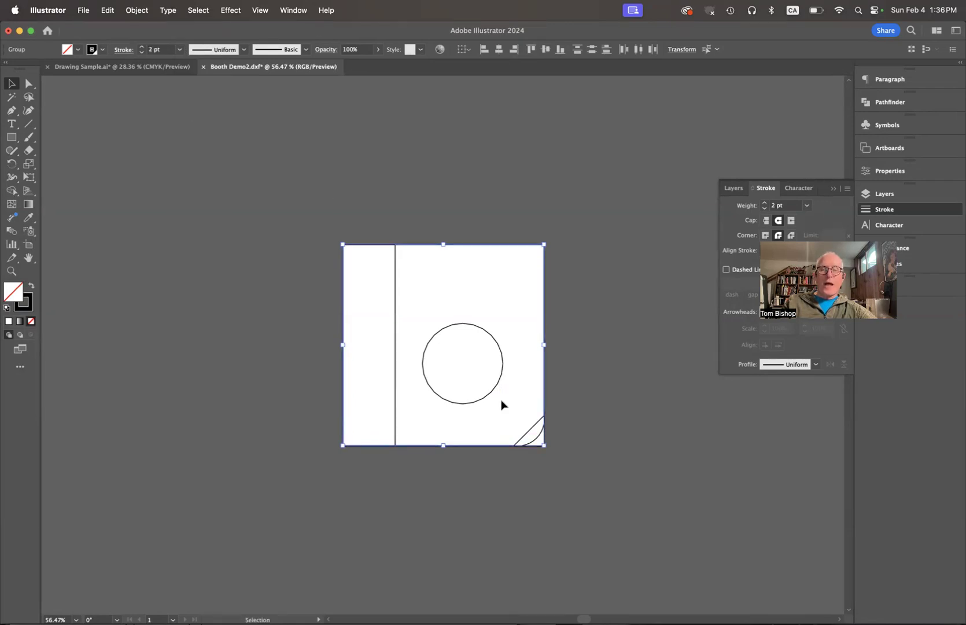
Set the two short perimeter segments behind the curved corner piece to a 2 pt stroke as well.
scroll(519, 409, "up", 10, "alt")
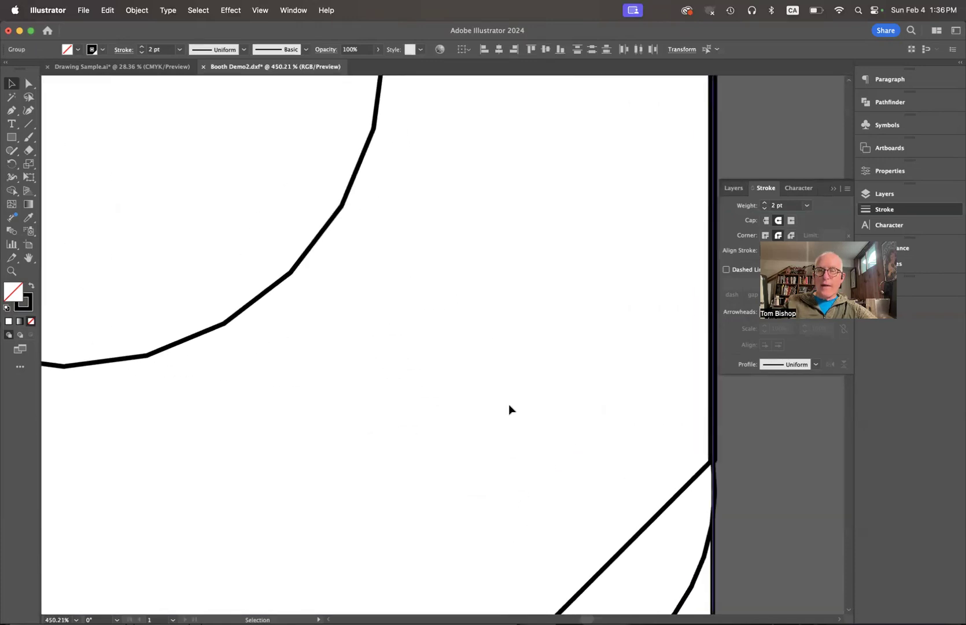
scroll(508, 404, "right", 5)
left_click(681, 400)
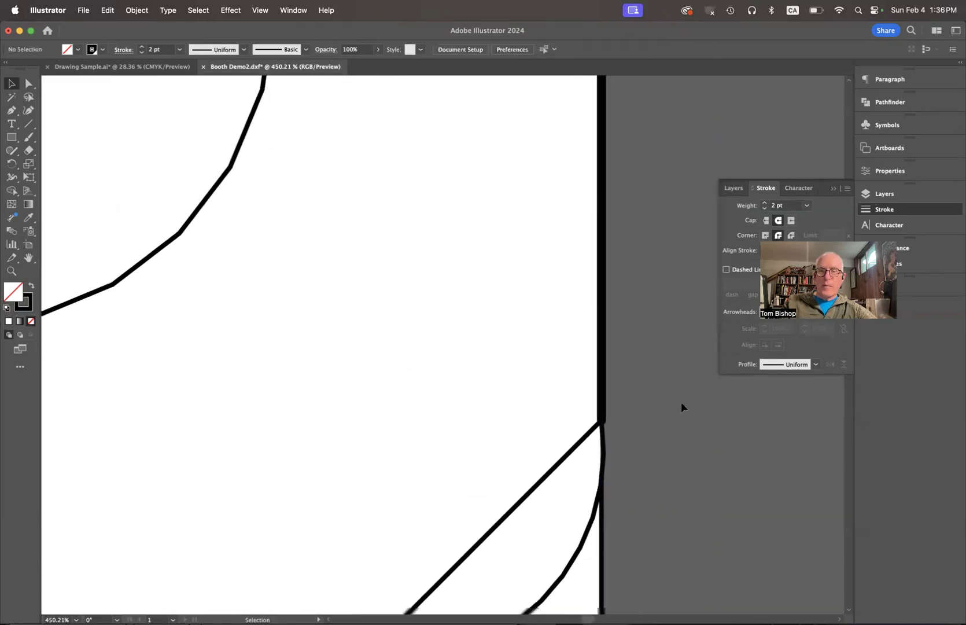
scroll(680, 402, "down", 5)
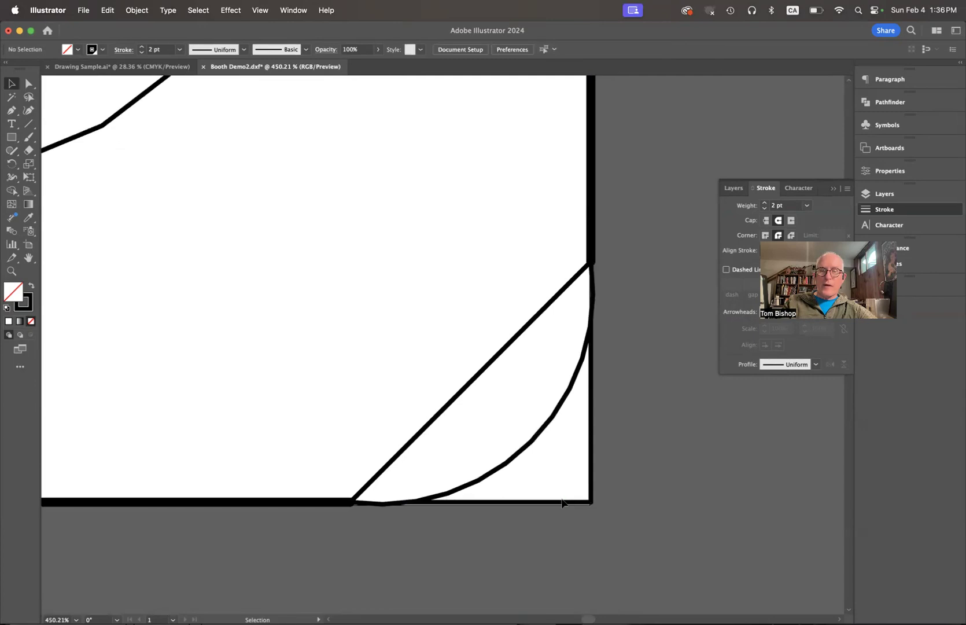
left_click(561, 502)
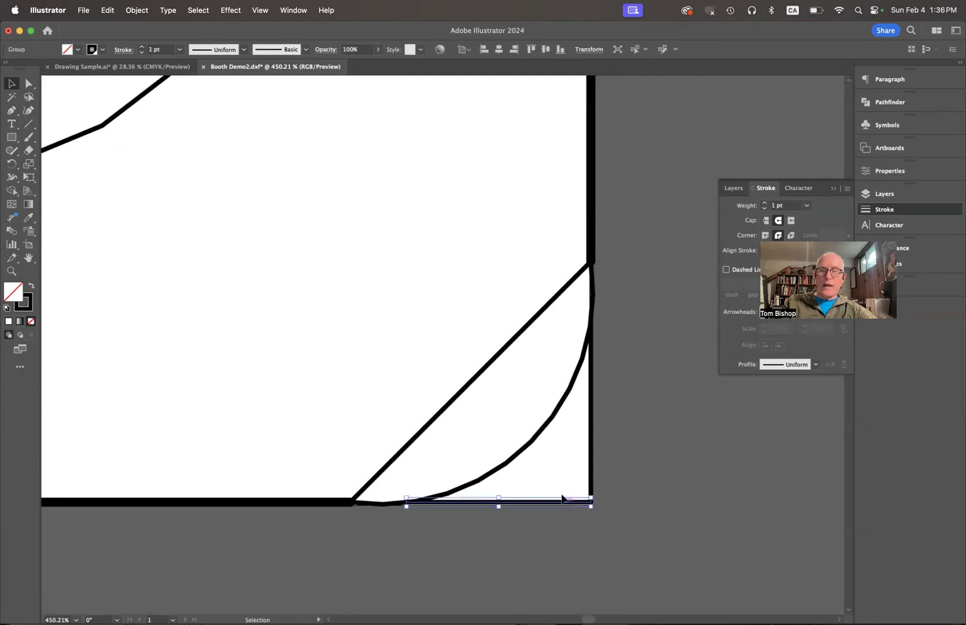
left_click(592, 455, "shift")
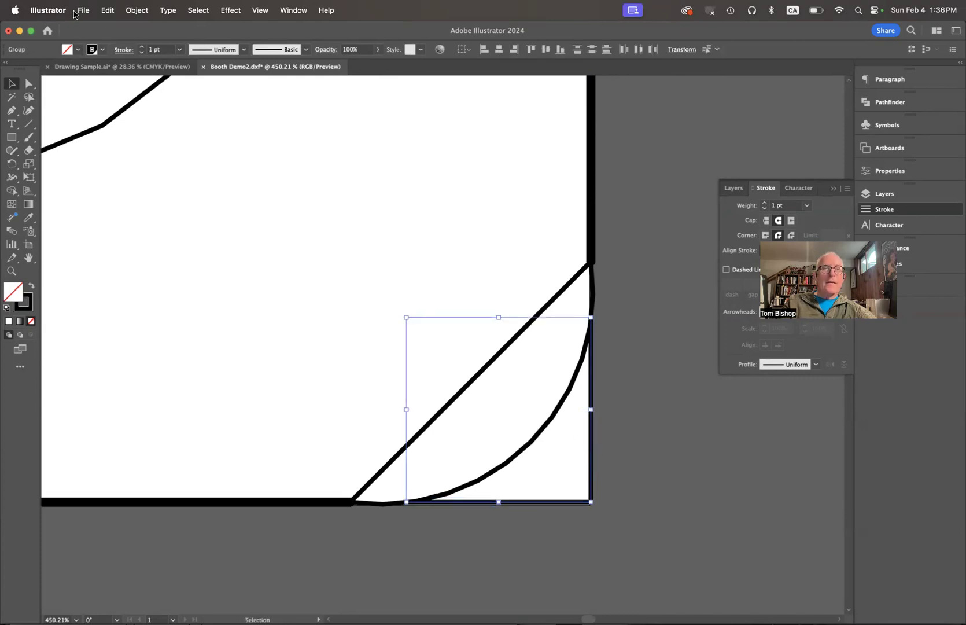
left_click(180, 49)
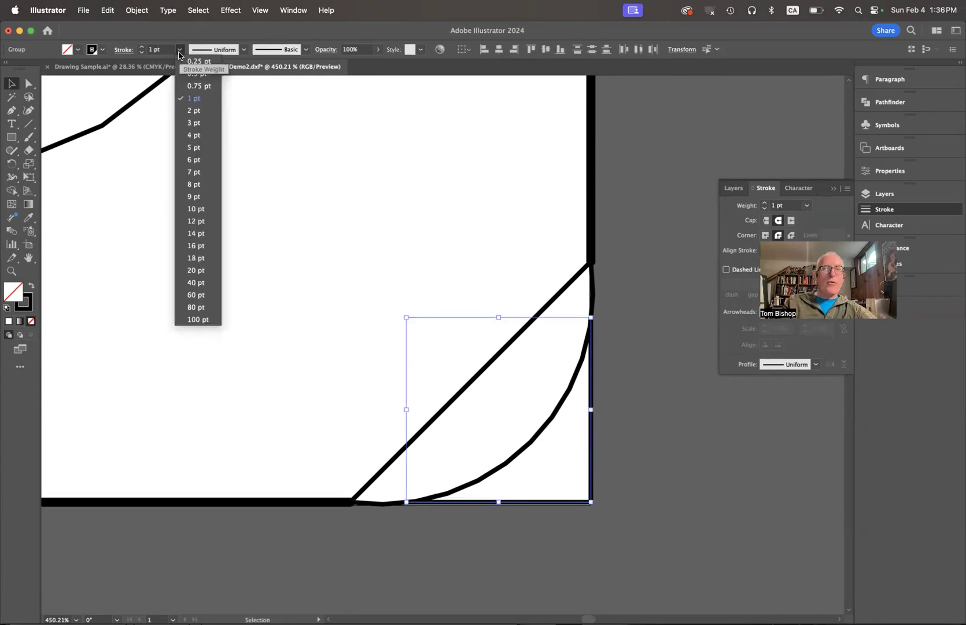
left_click(193, 110)
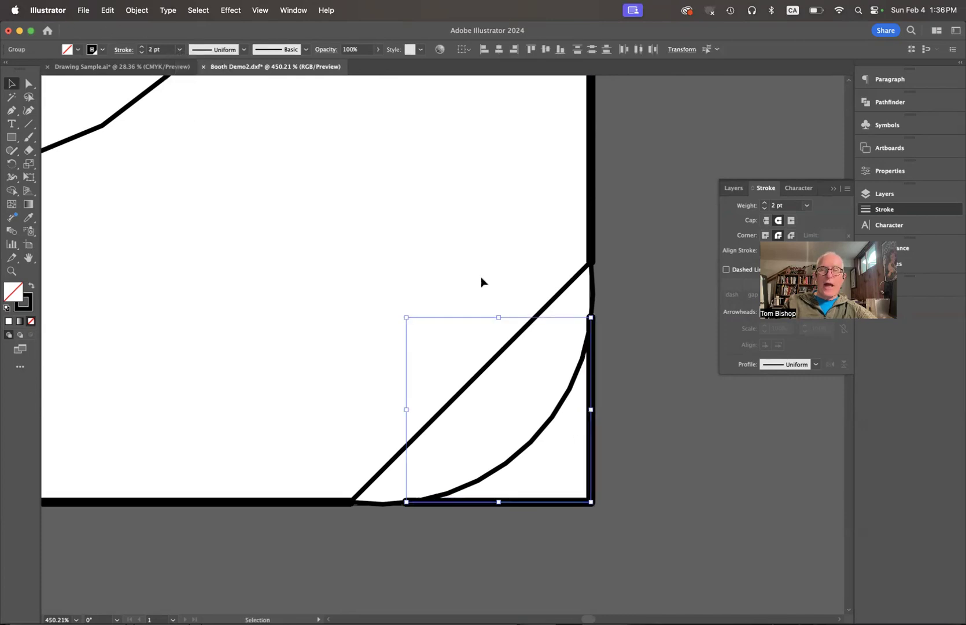
left_click(622, 386)
key("super+0")
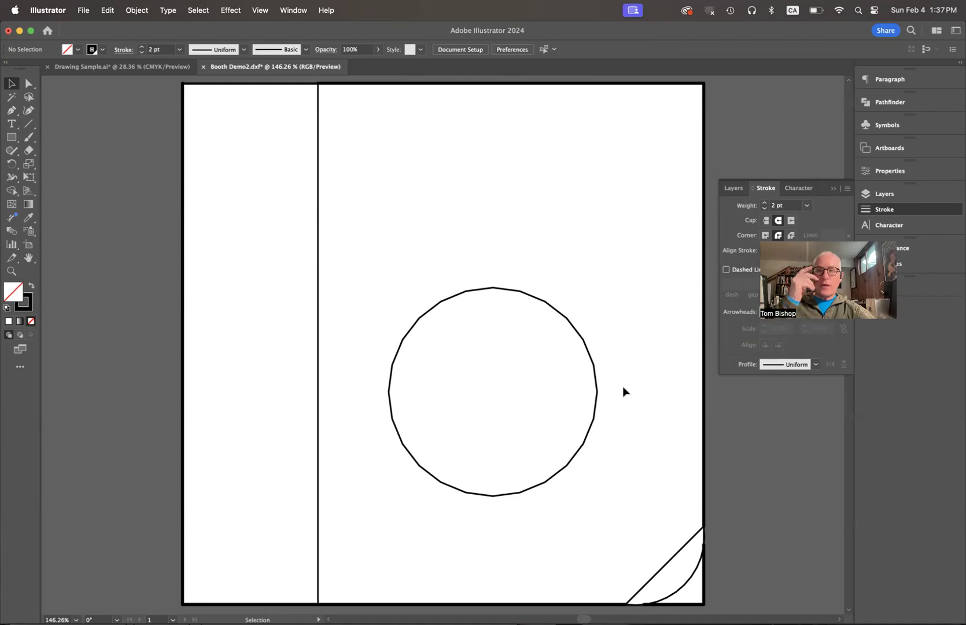
Start opening another document from the P2 W2024 folder.
key("super+o")
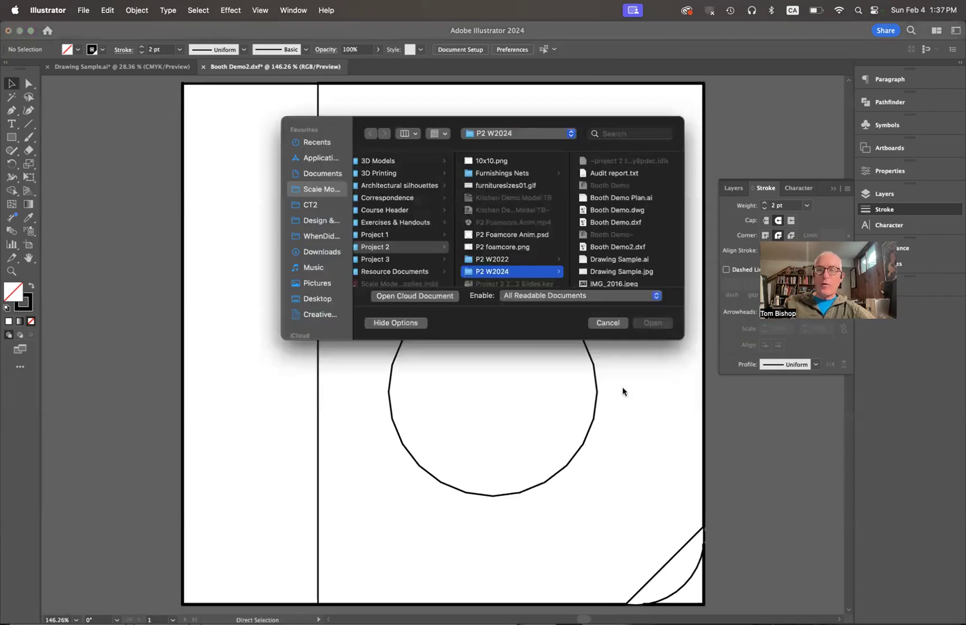